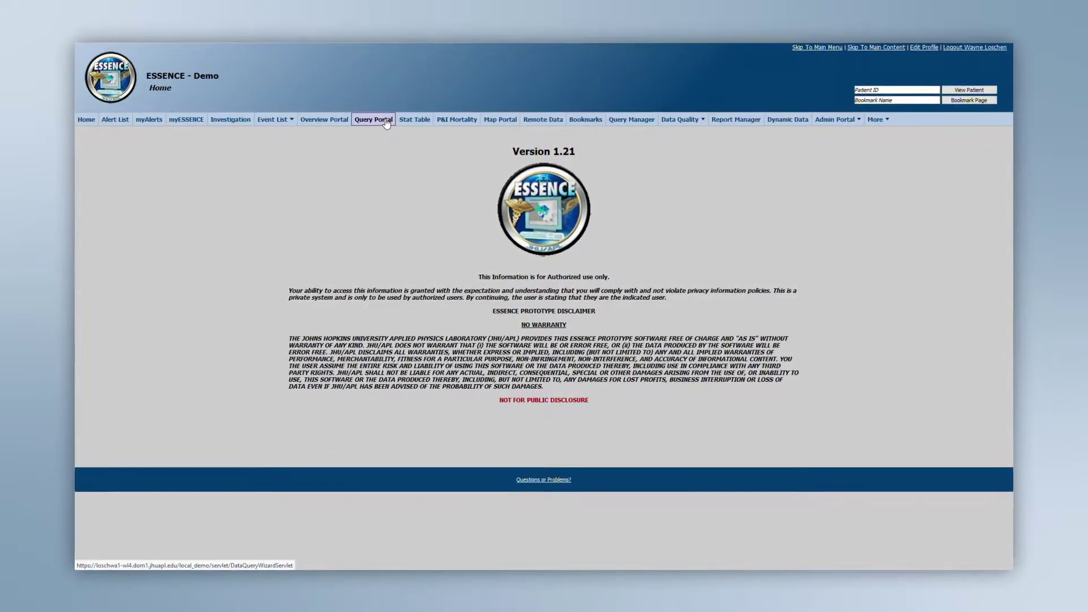
Open the Query Portal's Data Query wizard for ER Data by Patient Location
left_click(387, 118)
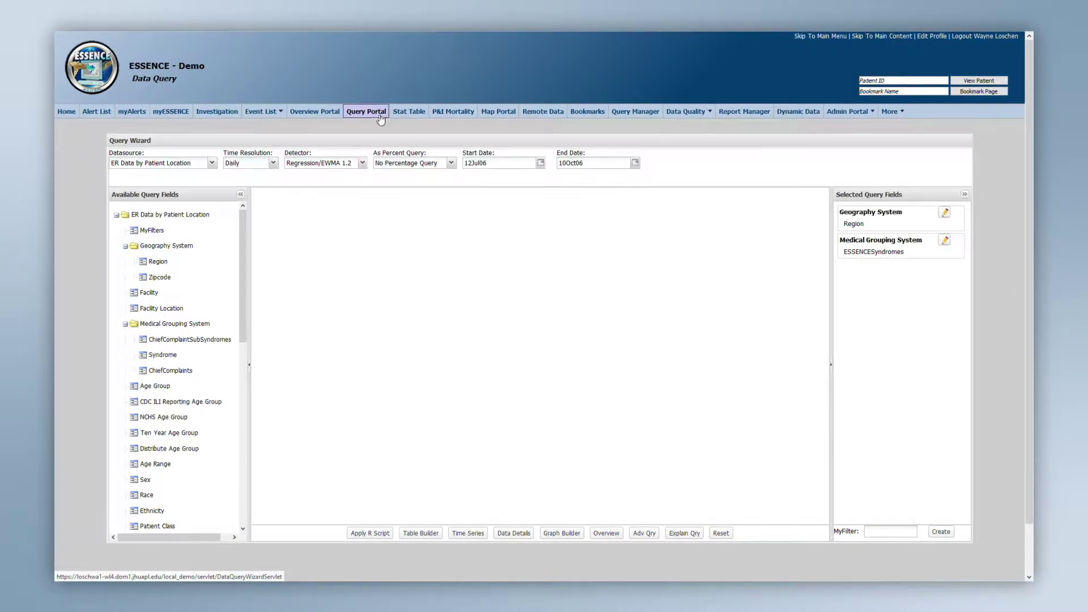
left_click(214, 164)
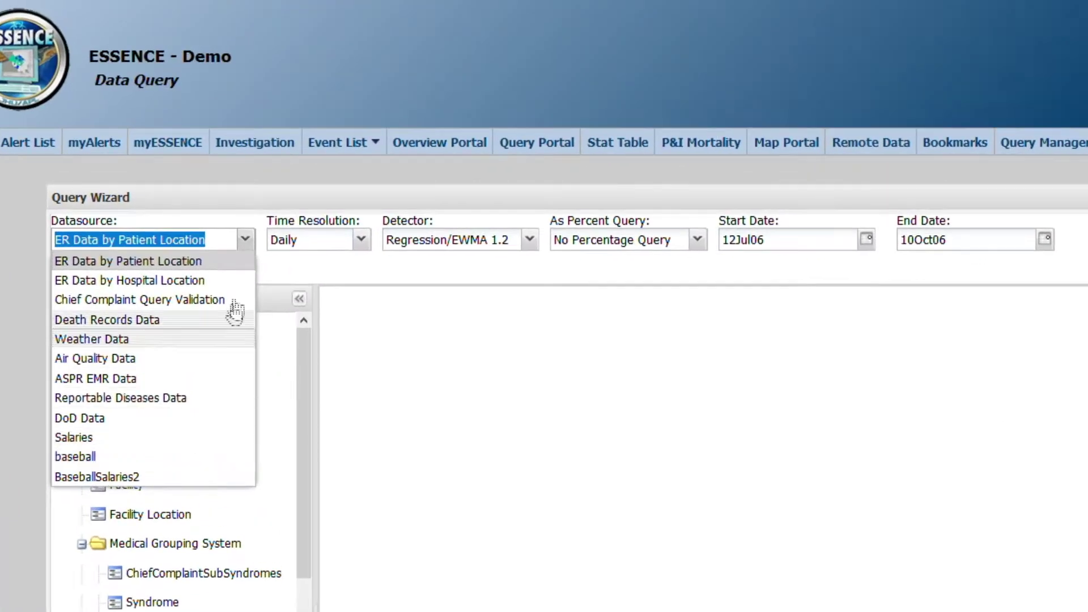
left_click(365, 248)
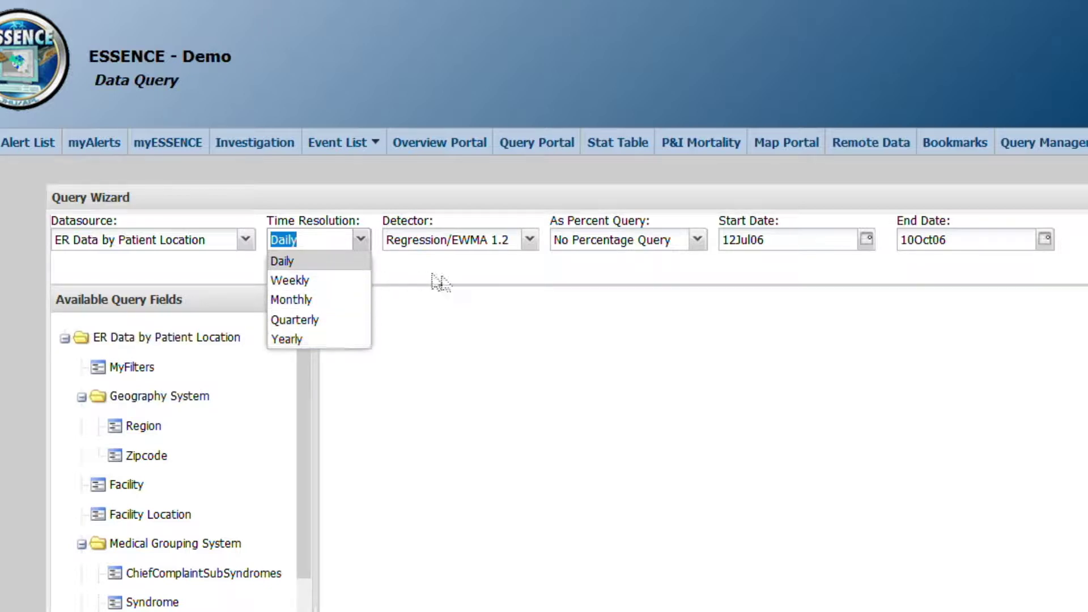
left_click(489, 271)
left_click(531, 249)
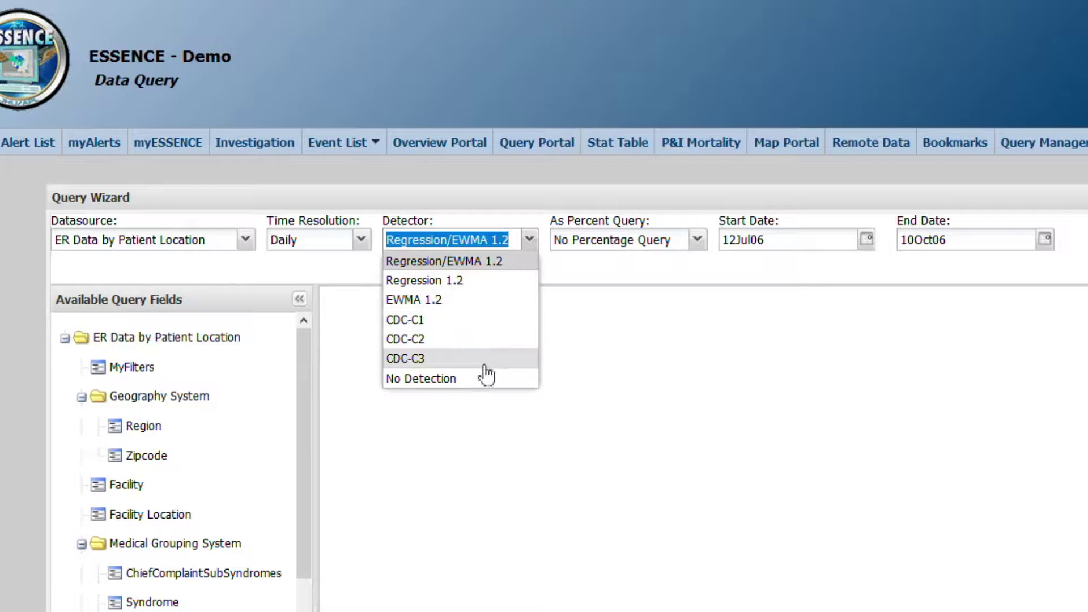
left_click(522, 264)
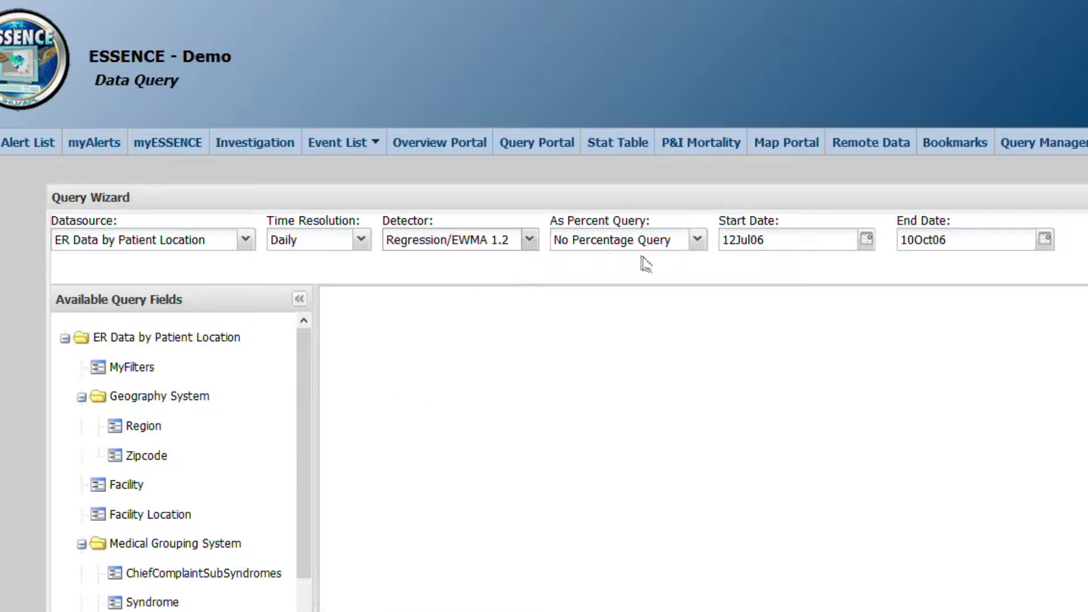
left_click(698, 242)
left_click_drag(702, 286, 702, 263)
left_click(779, 276)
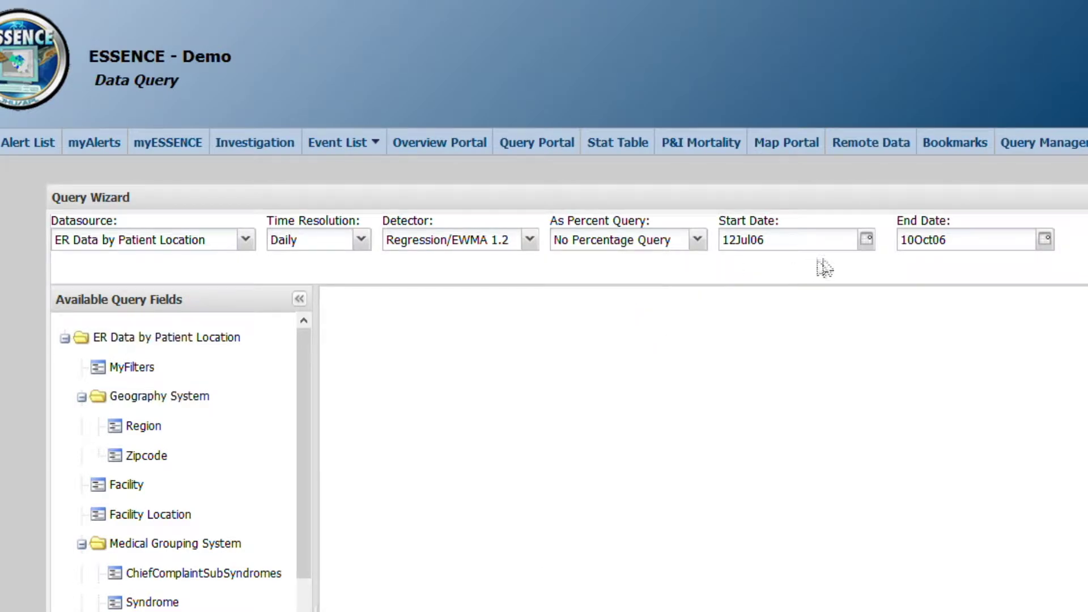
left_click(866, 240)
left_click(816, 353)
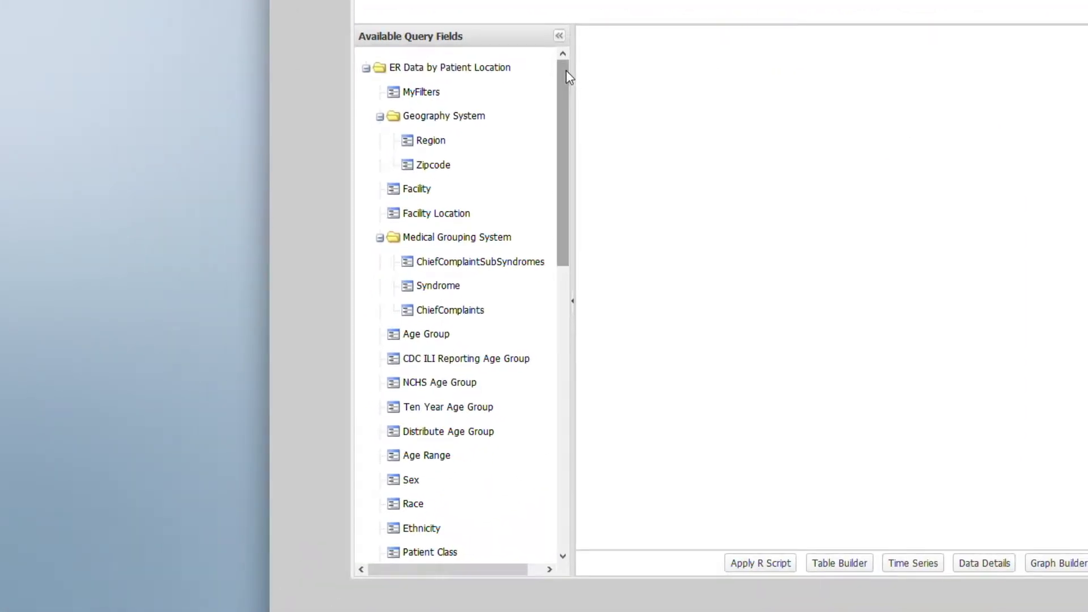
Look through the Syndrome, Age Range, ChiefComplaints and ChiefComplaintSubSyndromes fields, then add Syndrome Fever
mouse_move(567, 75)
left_mouse_down()
mouse_move(556, 356)
mouse_move(583, 73)
left_mouse_up()
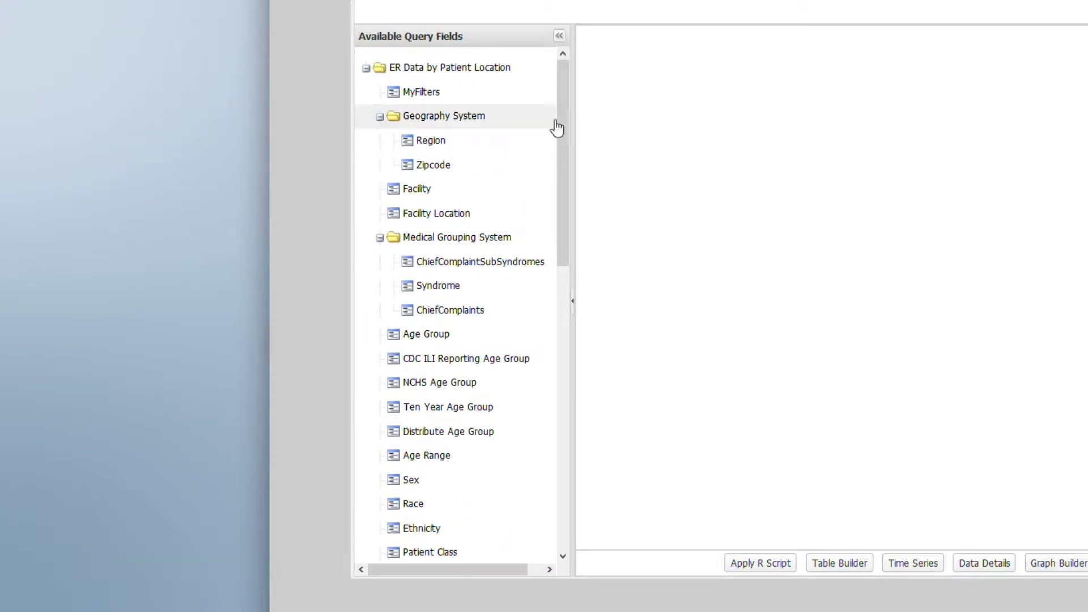
left_click(450, 287)
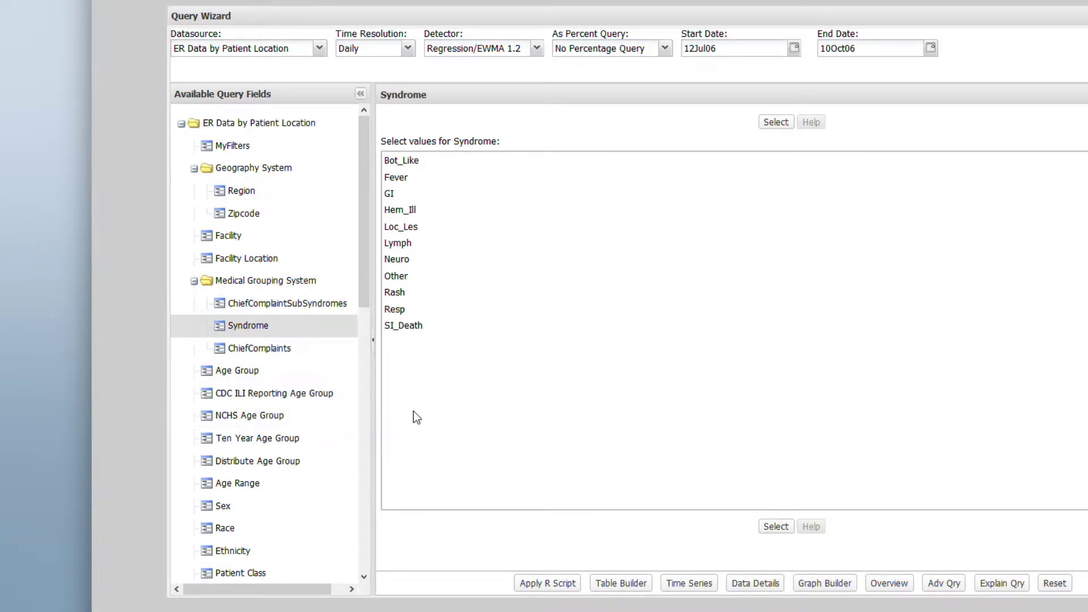
left_click(261, 482)
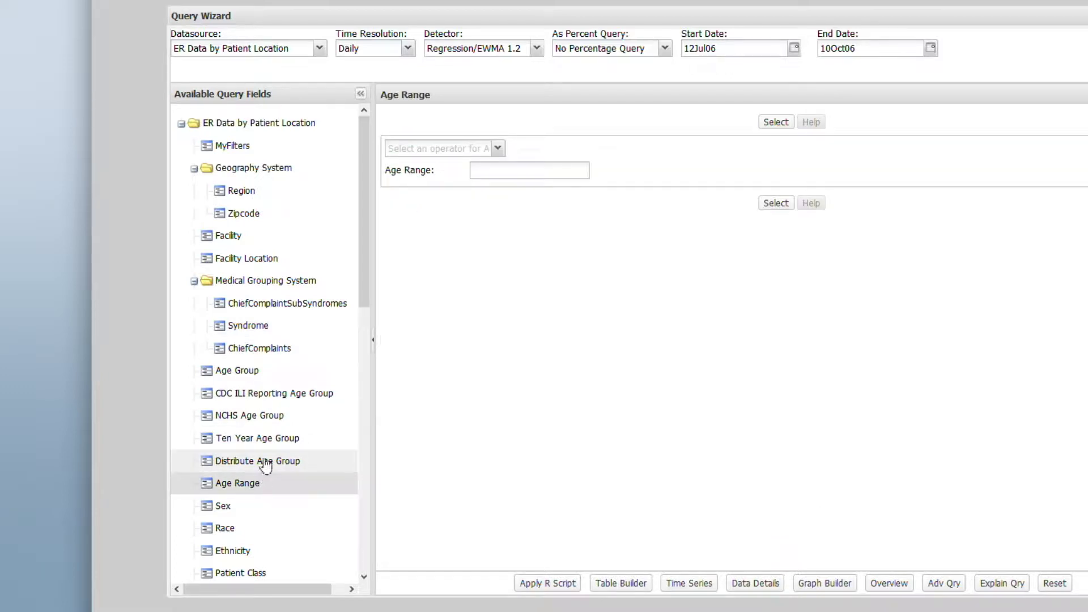
left_click(285, 350)
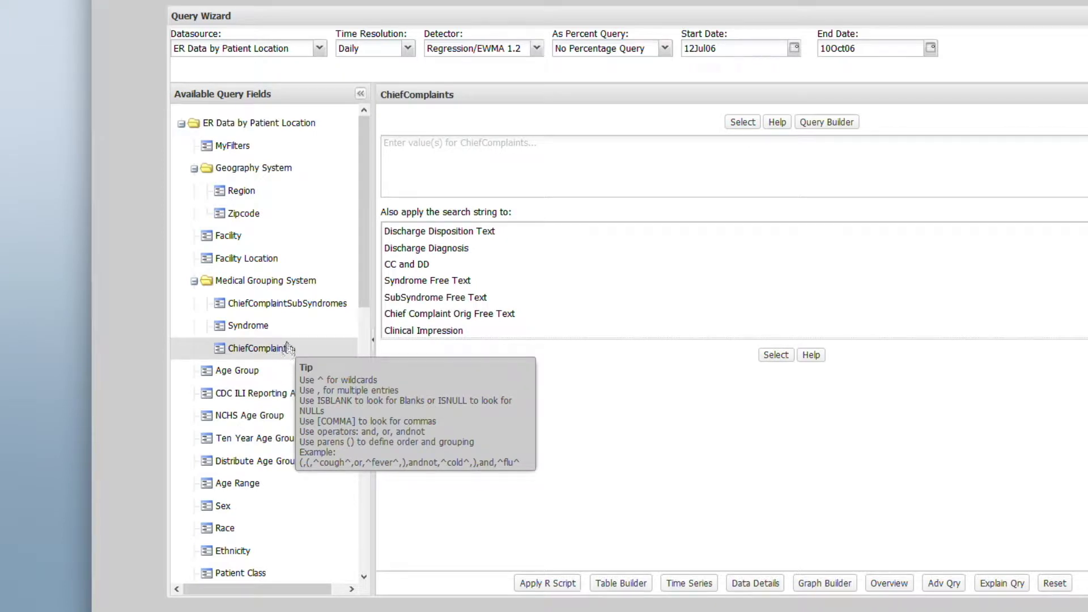
left_click(281, 309)
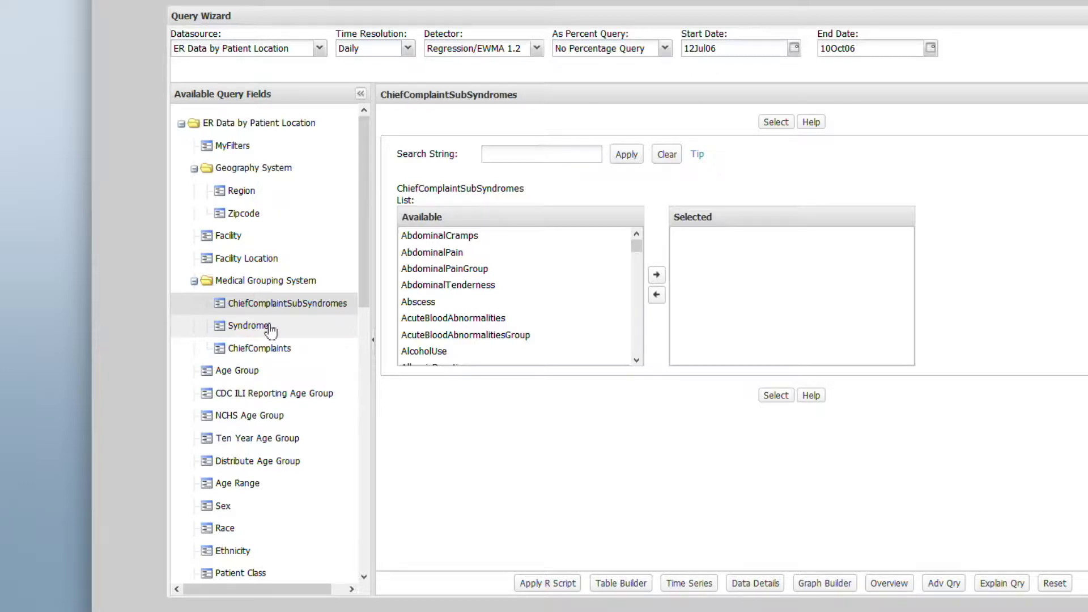
left_click(270, 330)
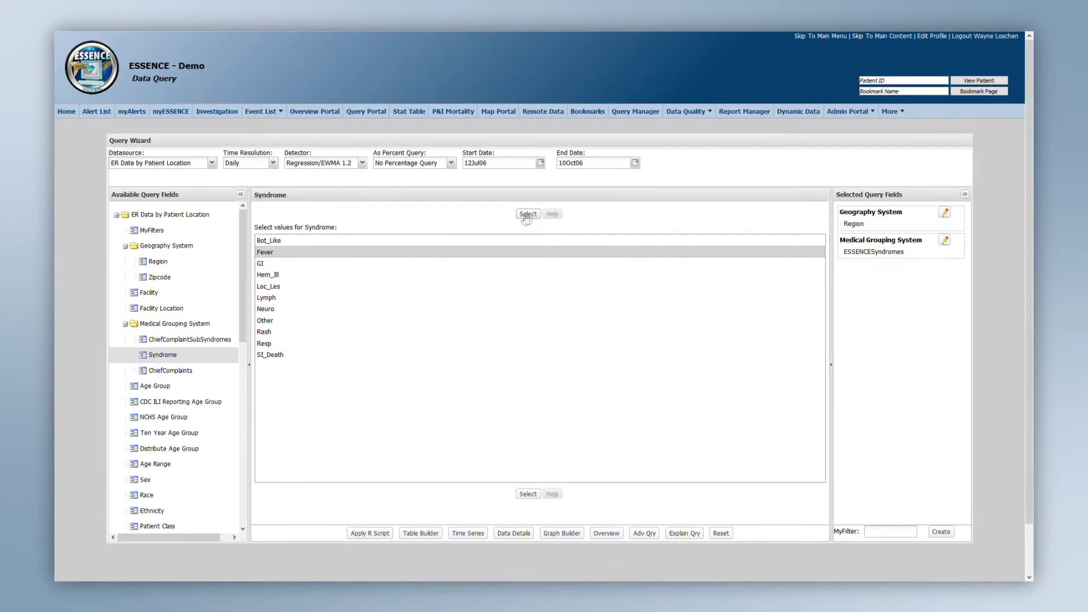
left_click(769, 131)
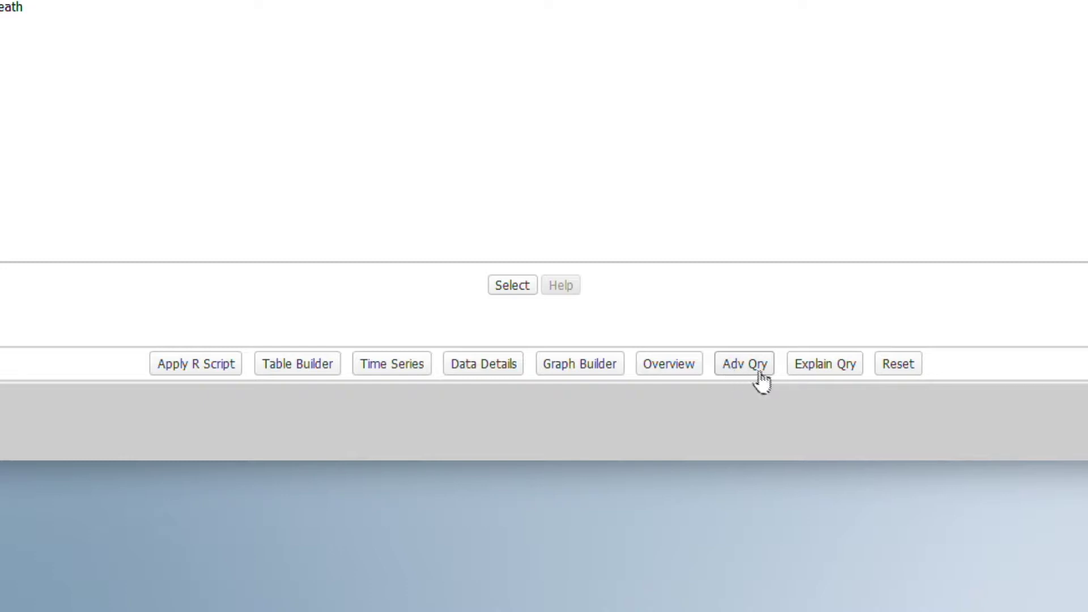
Review the query explanation (all Fever-syndrome visits), then list the Age Group values
left_click(823, 368)
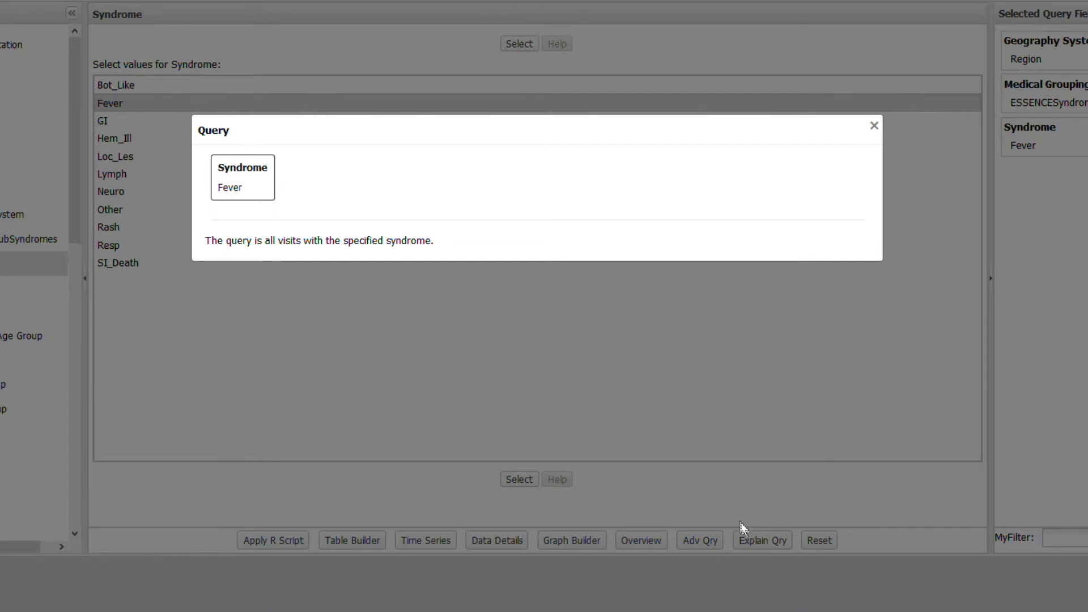
left_click(874, 127)
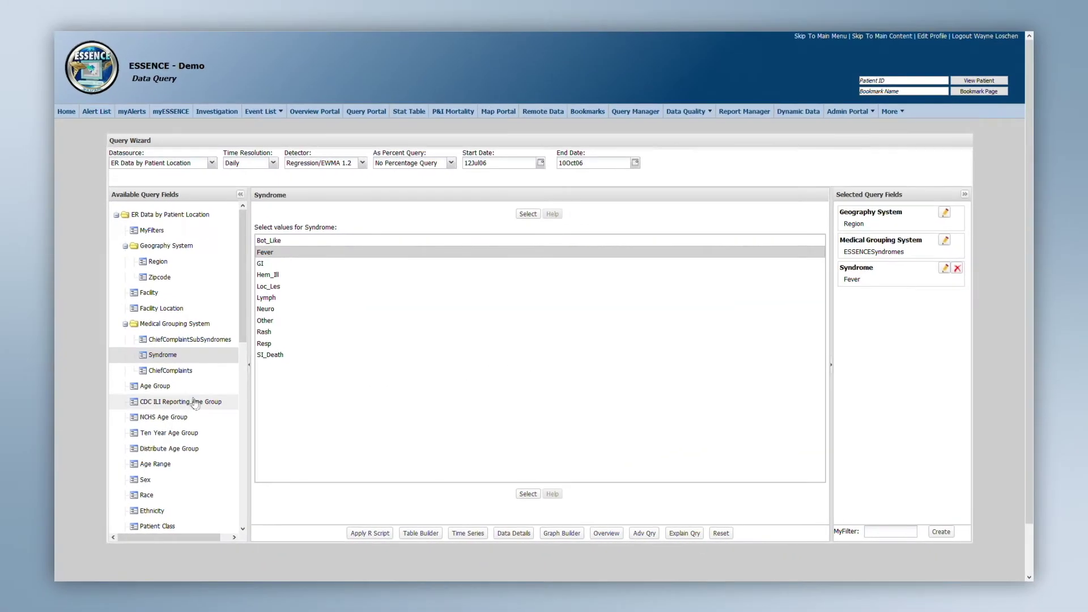
left_click(23, 336)
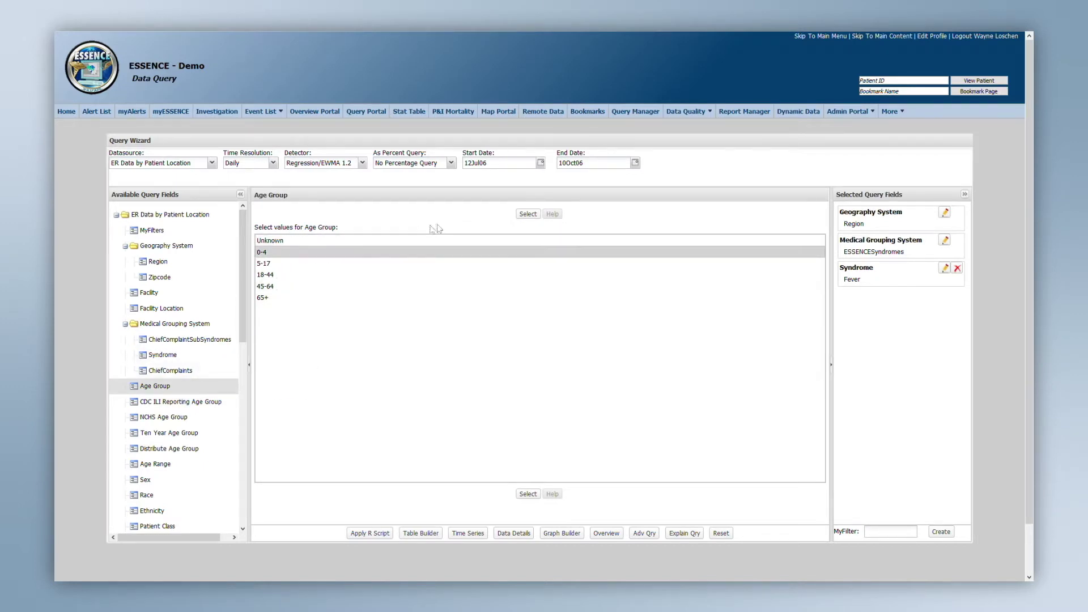
Add Age Group 0-4 and report the query as a percentage of Syndrome
left_click(528, 215)
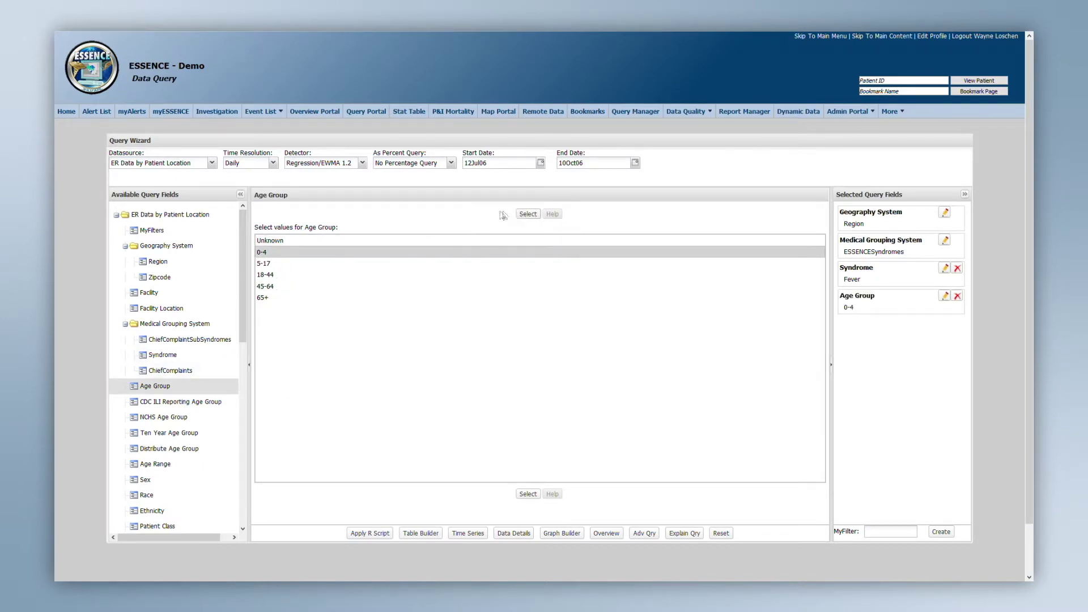
left_click(451, 163)
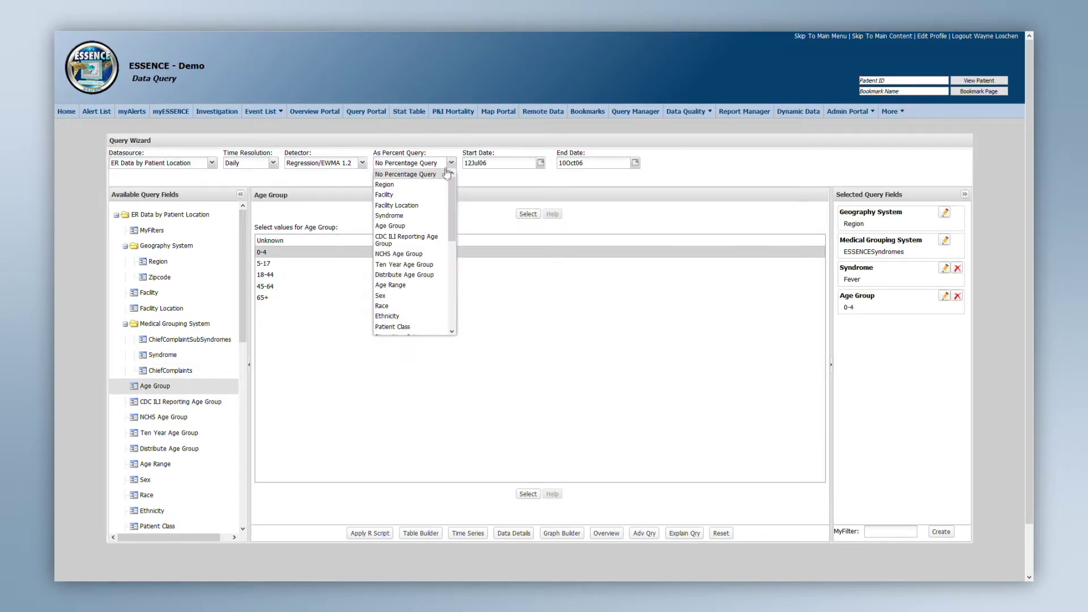
left_click(426, 217)
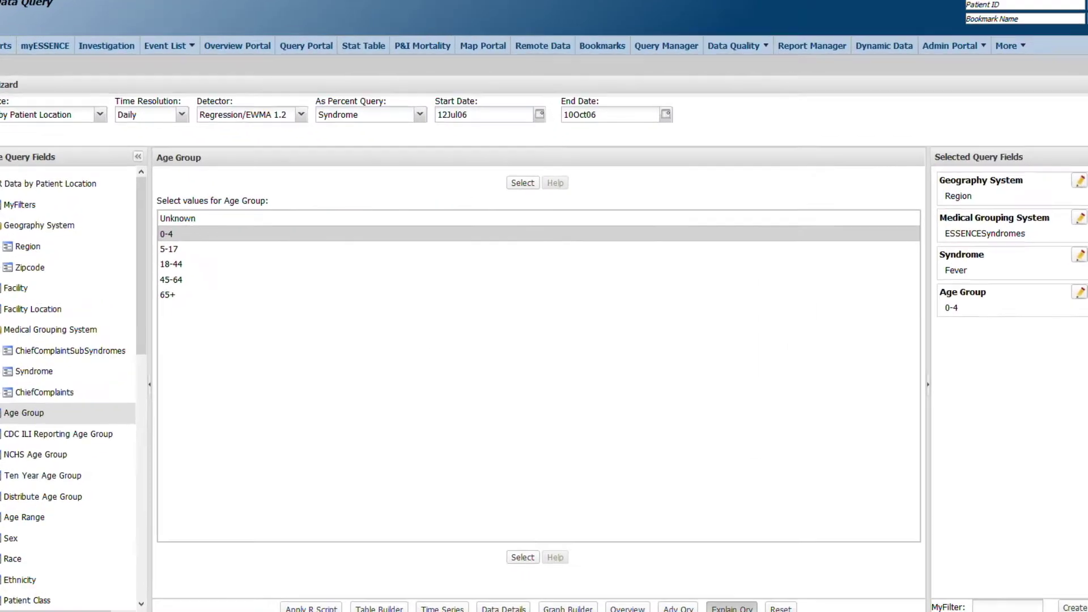
Review the percentage query's numerator/denominator explanation, then remove the Syndrome criterion
left_click(683, 533)
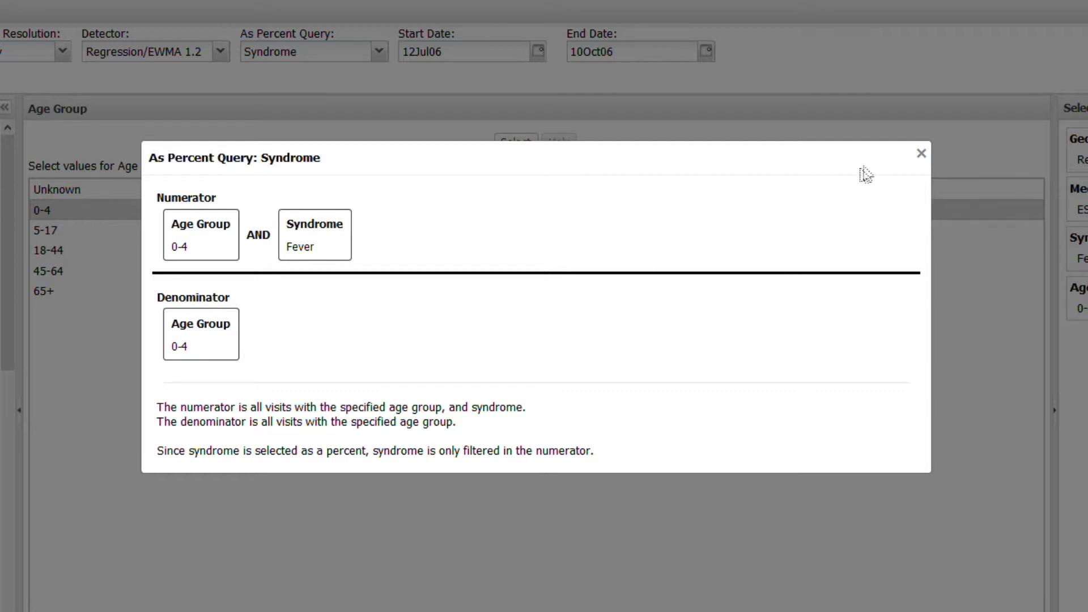
left_click(922, 155)
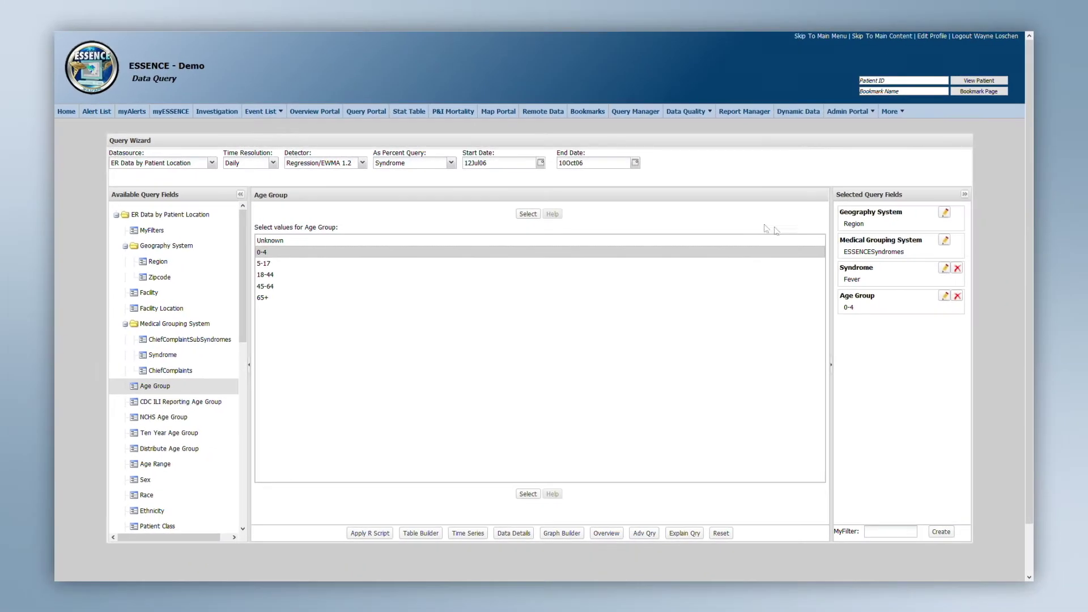
left_click(957, 268)
Replace the Age Group criterion with zipcodes 20135, 20136 and 22421
left_click(957, 268)
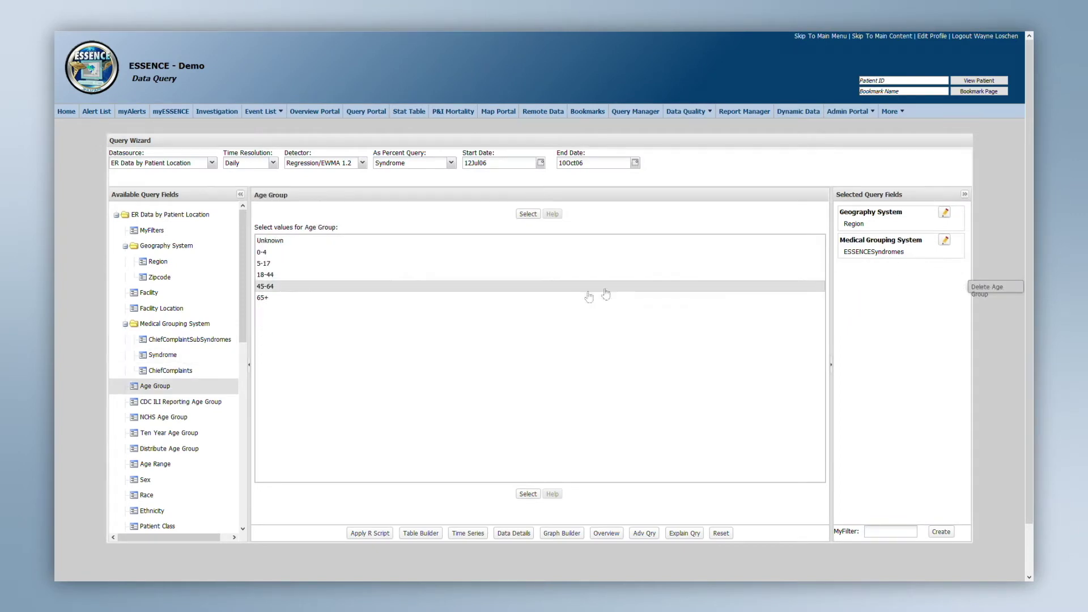
left_click(170, 277)
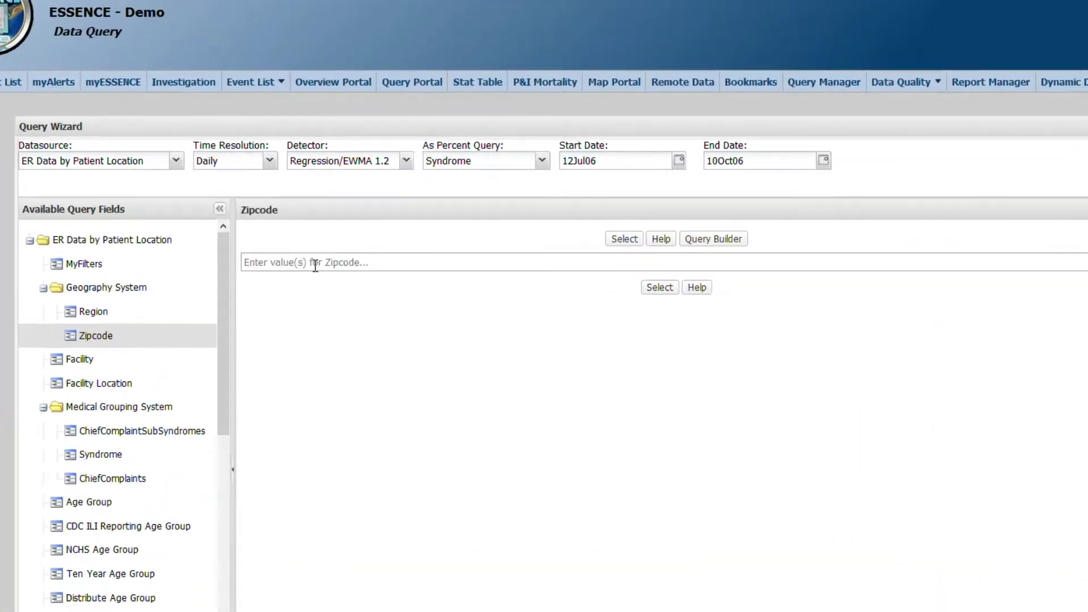
type("20135,20136,22421")
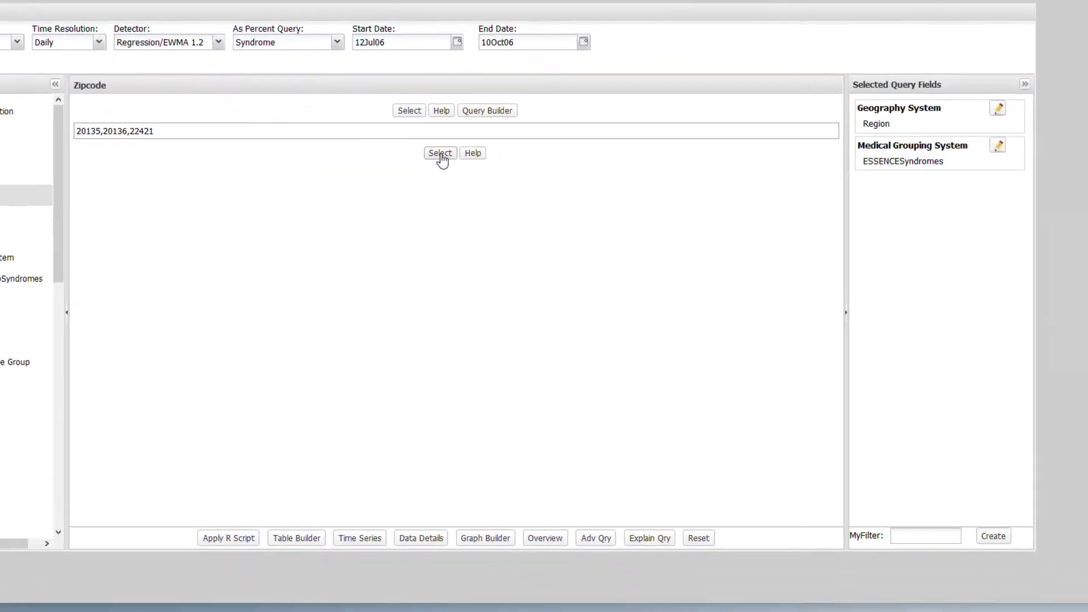
left_click(441, 154)
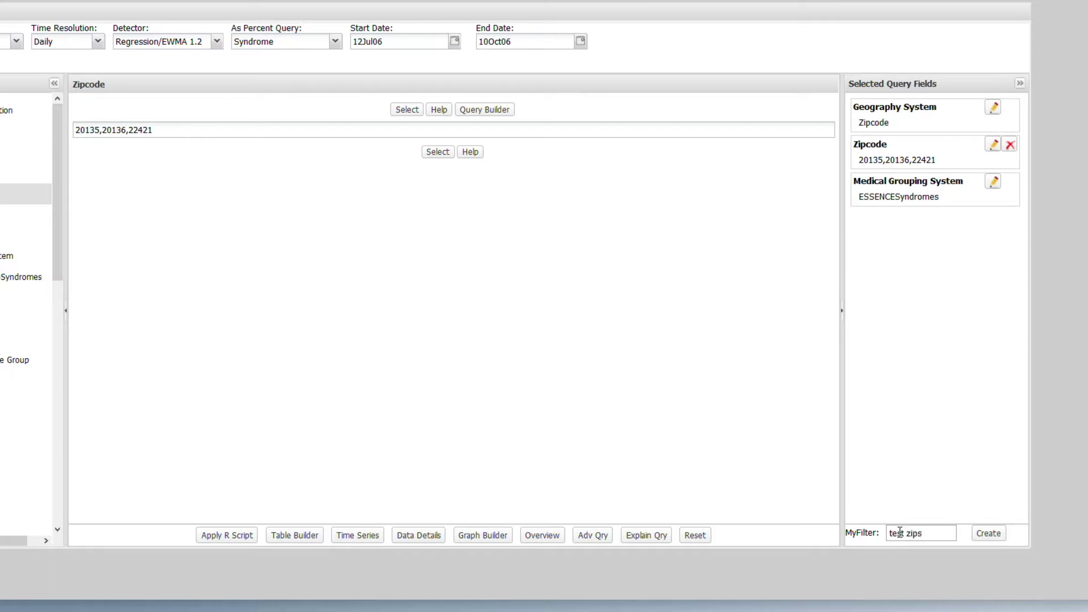
Save the zipcode criteria as the MyFilter 'test zips'
left_click(991, 532)
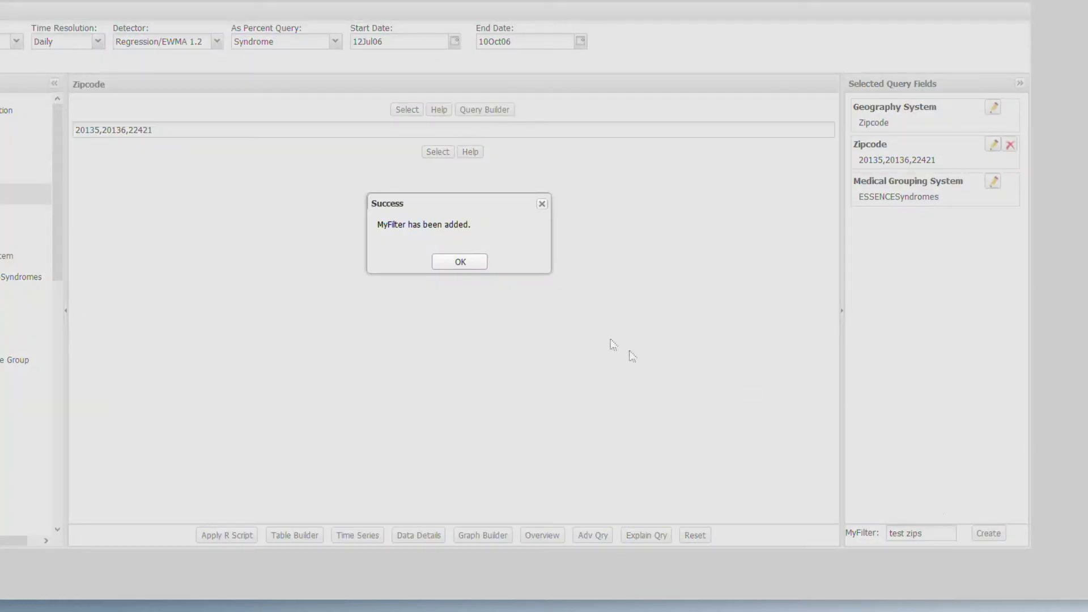
left_click(461, 262)
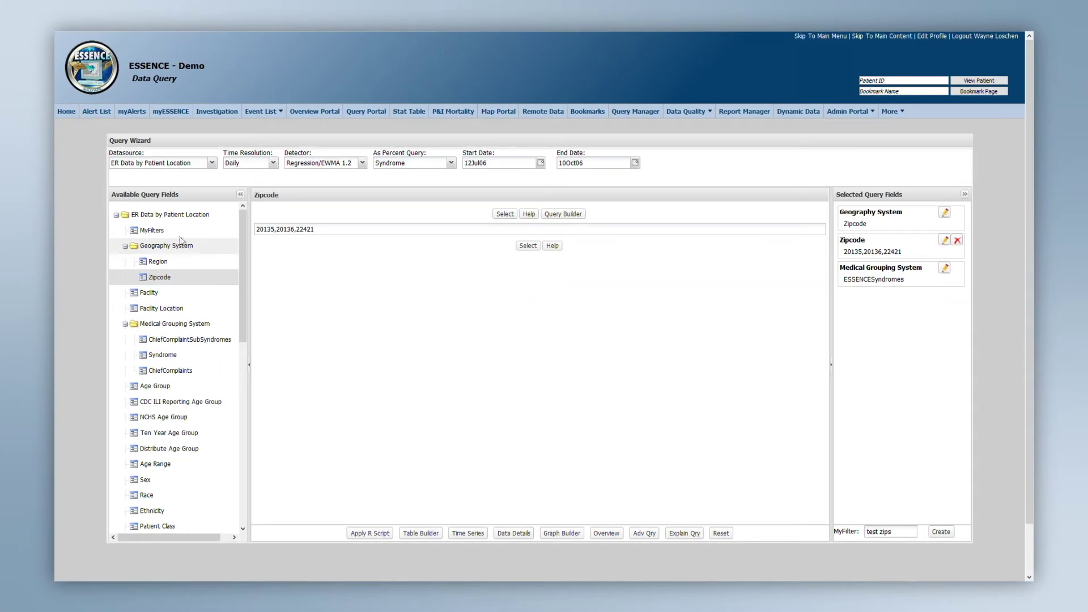
left_click(176, 236)
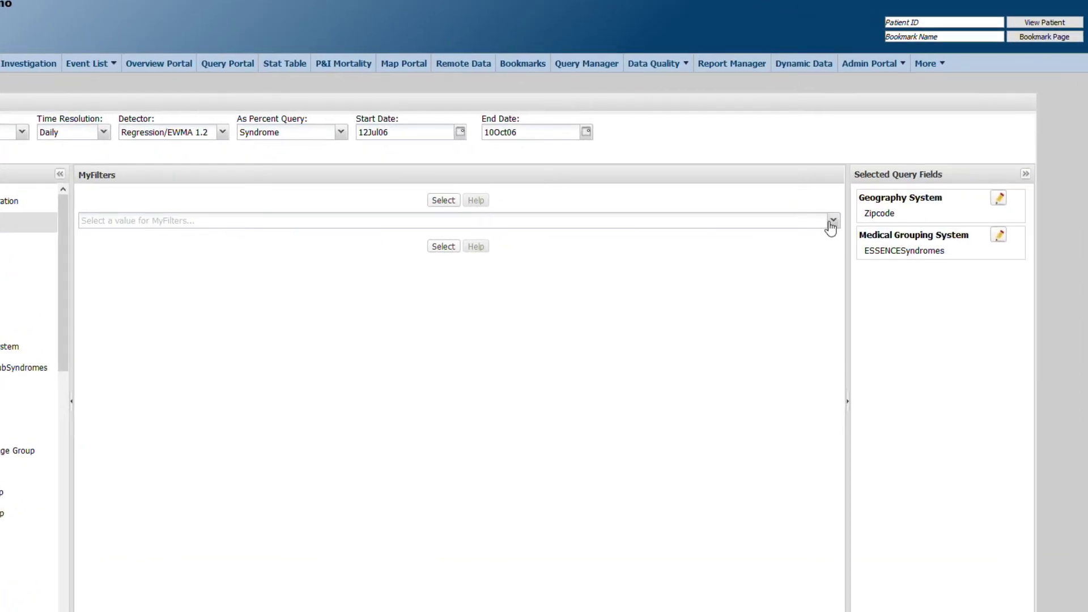
Apply the saved 'test zips' filter to restore zipcodes 20135, 20136 and 22421
left_click(820, 229)
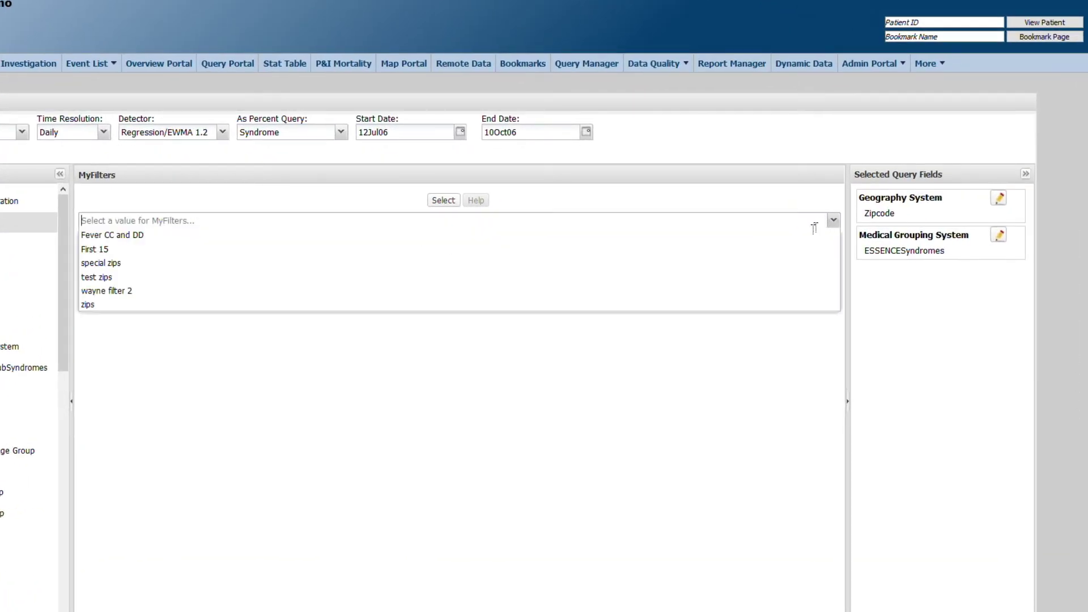
left_click(713, 278)
left_click(425, 200)
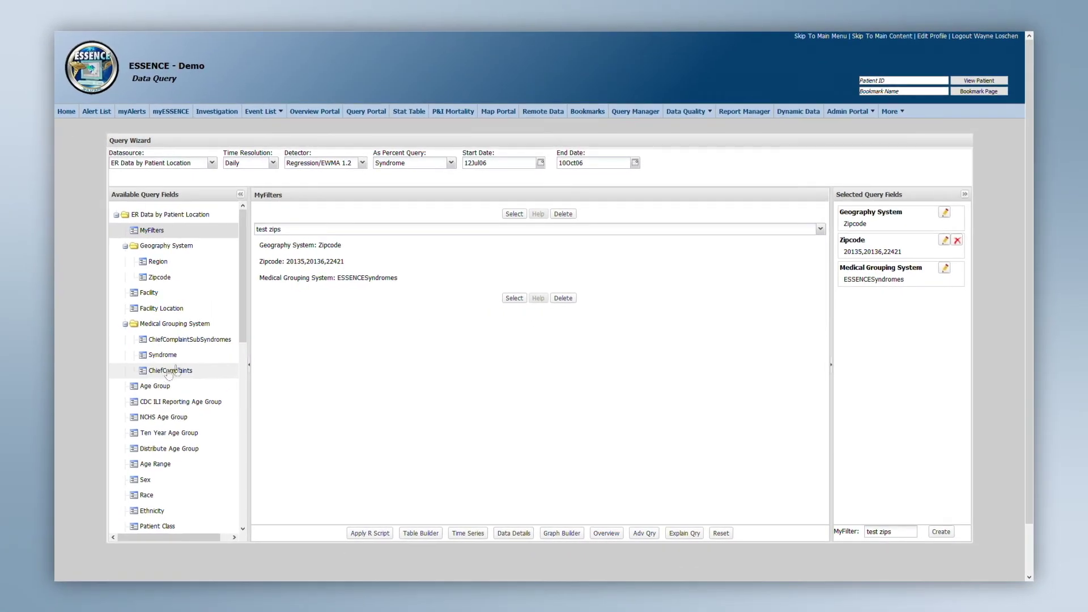
Add Fever as the Syndrome criterion alongside the zipcodes
left_click(196, 356)
left_click(293, 252)
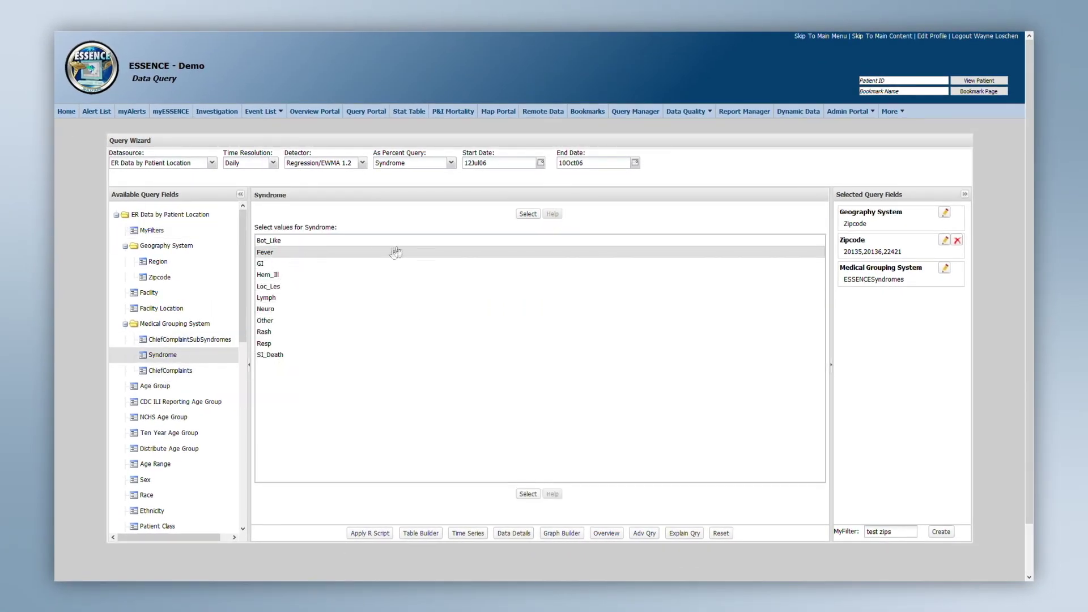
left_click(526, 216)
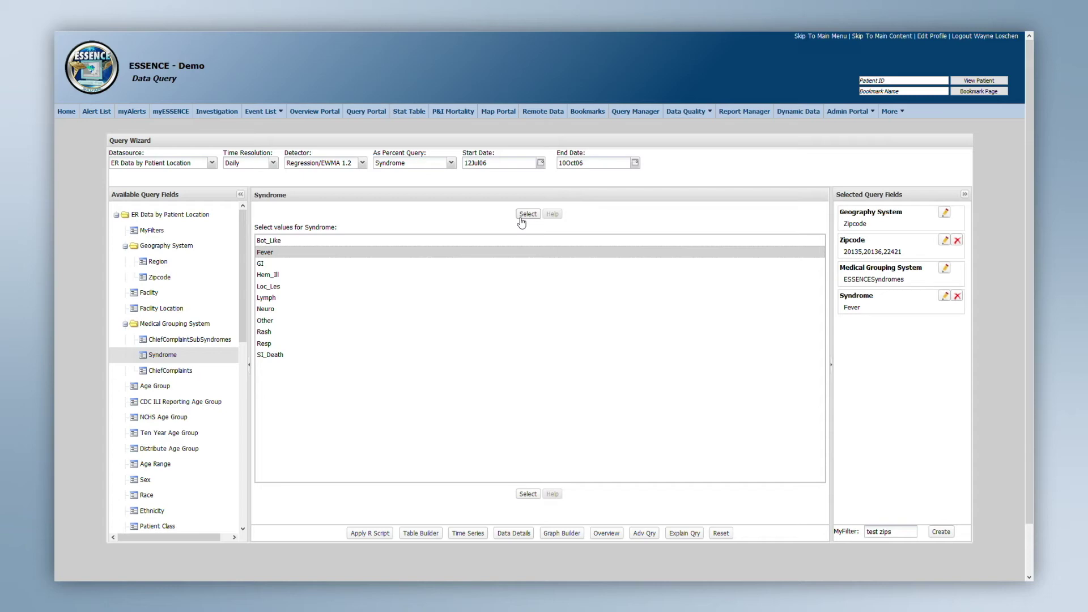
left_click(212, 164)
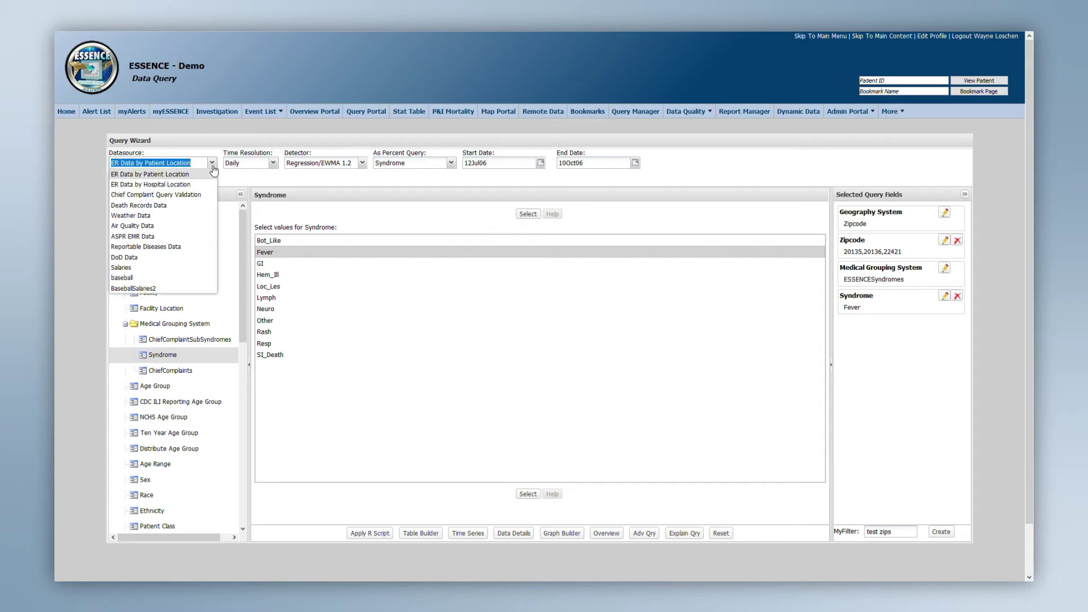
Switch the datasource to Weather Data and load the 'test zips' filter there
left_click(190, 218)
left_click(162, 231)
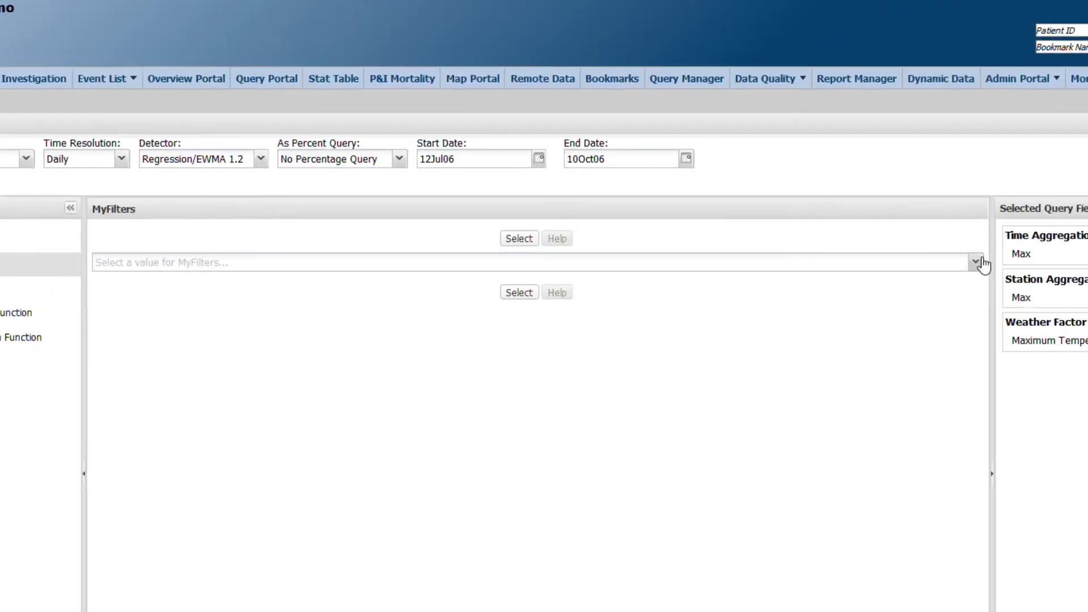
left_click(977, 262)
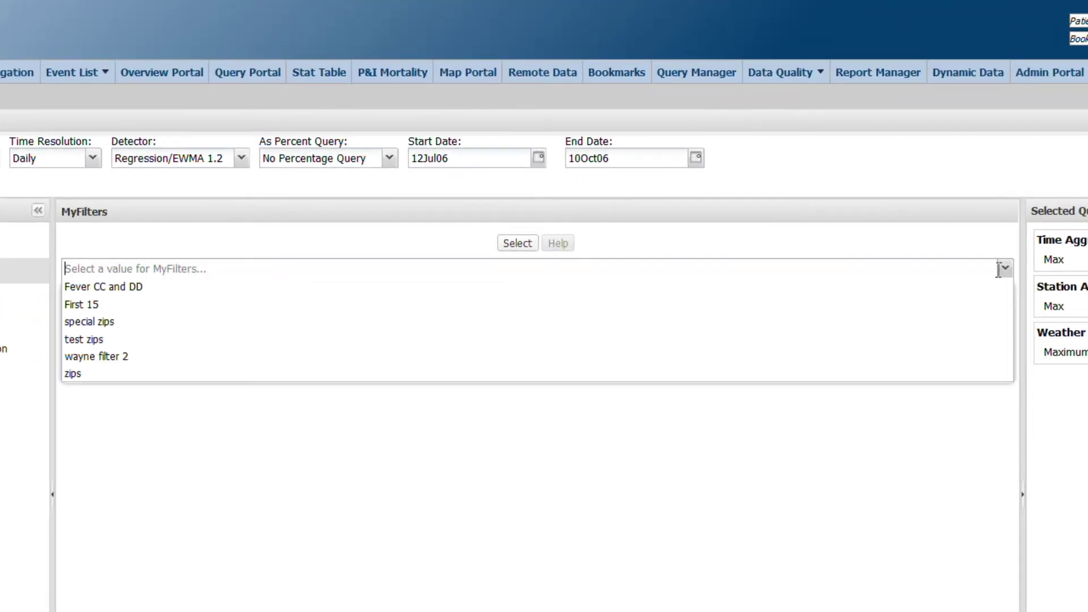
left_click(963, 340)
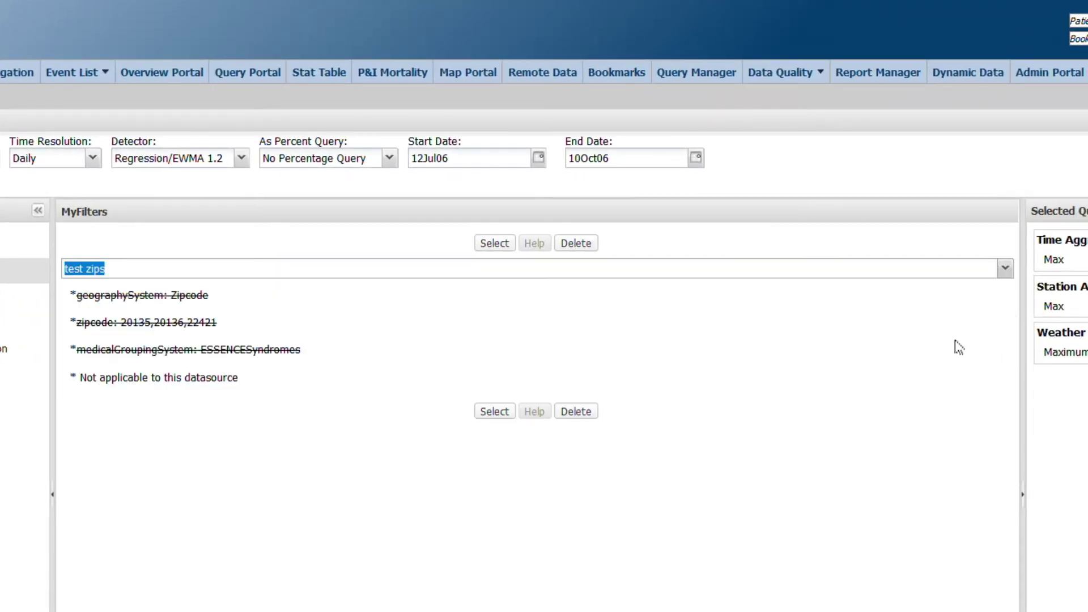